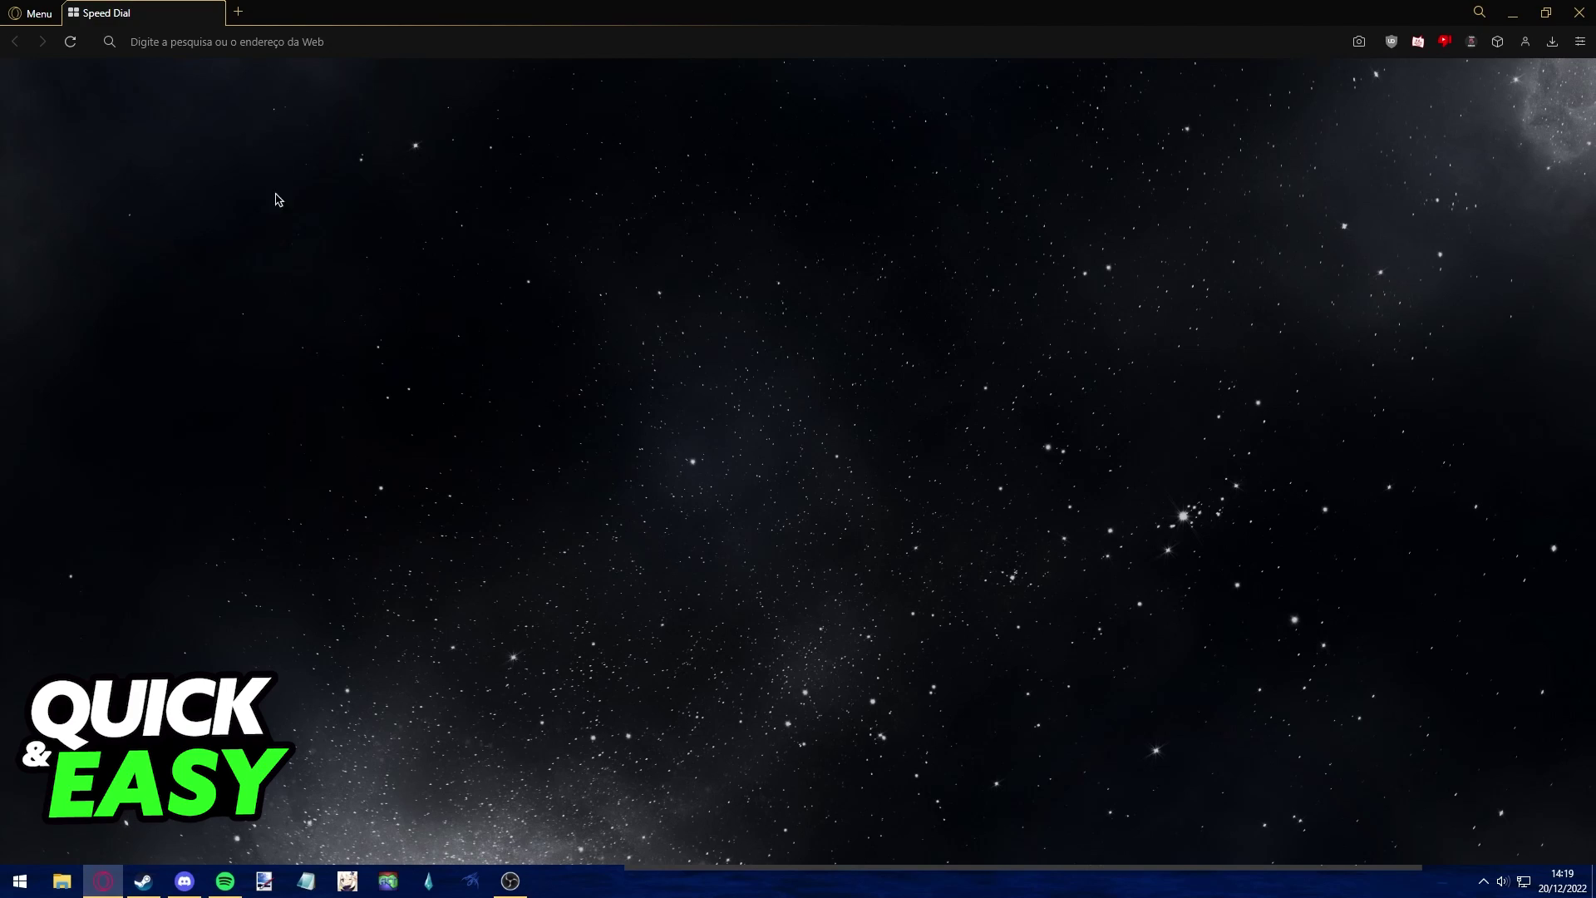
- Search the web for "now.gg roblox" from the Opera GX address bar
click(362, 47)
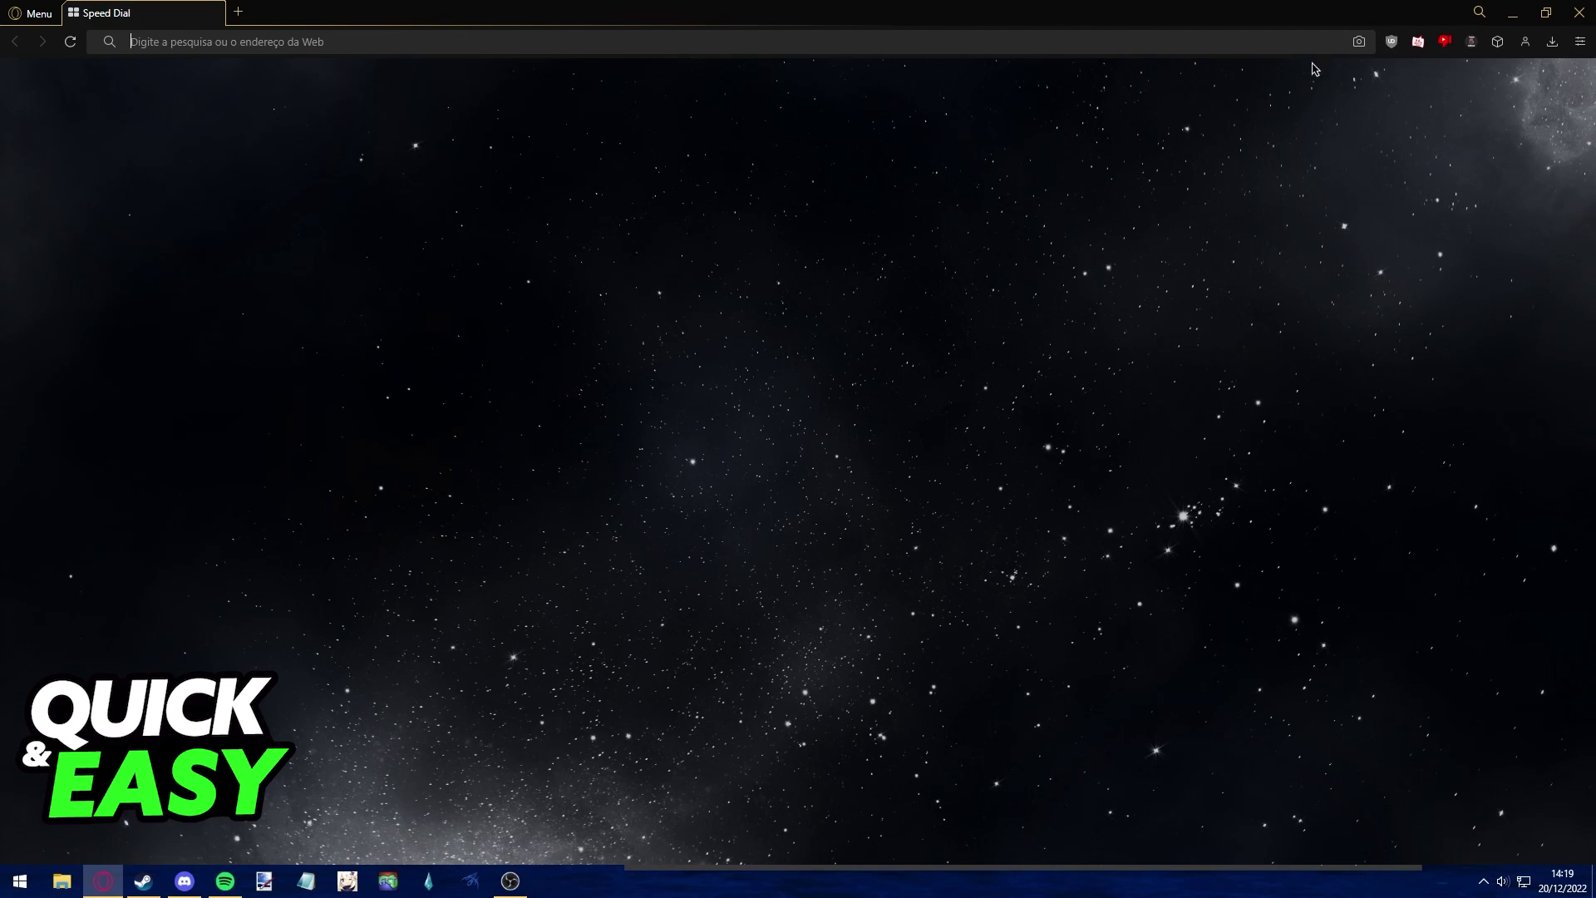
text(now.gg roblox)
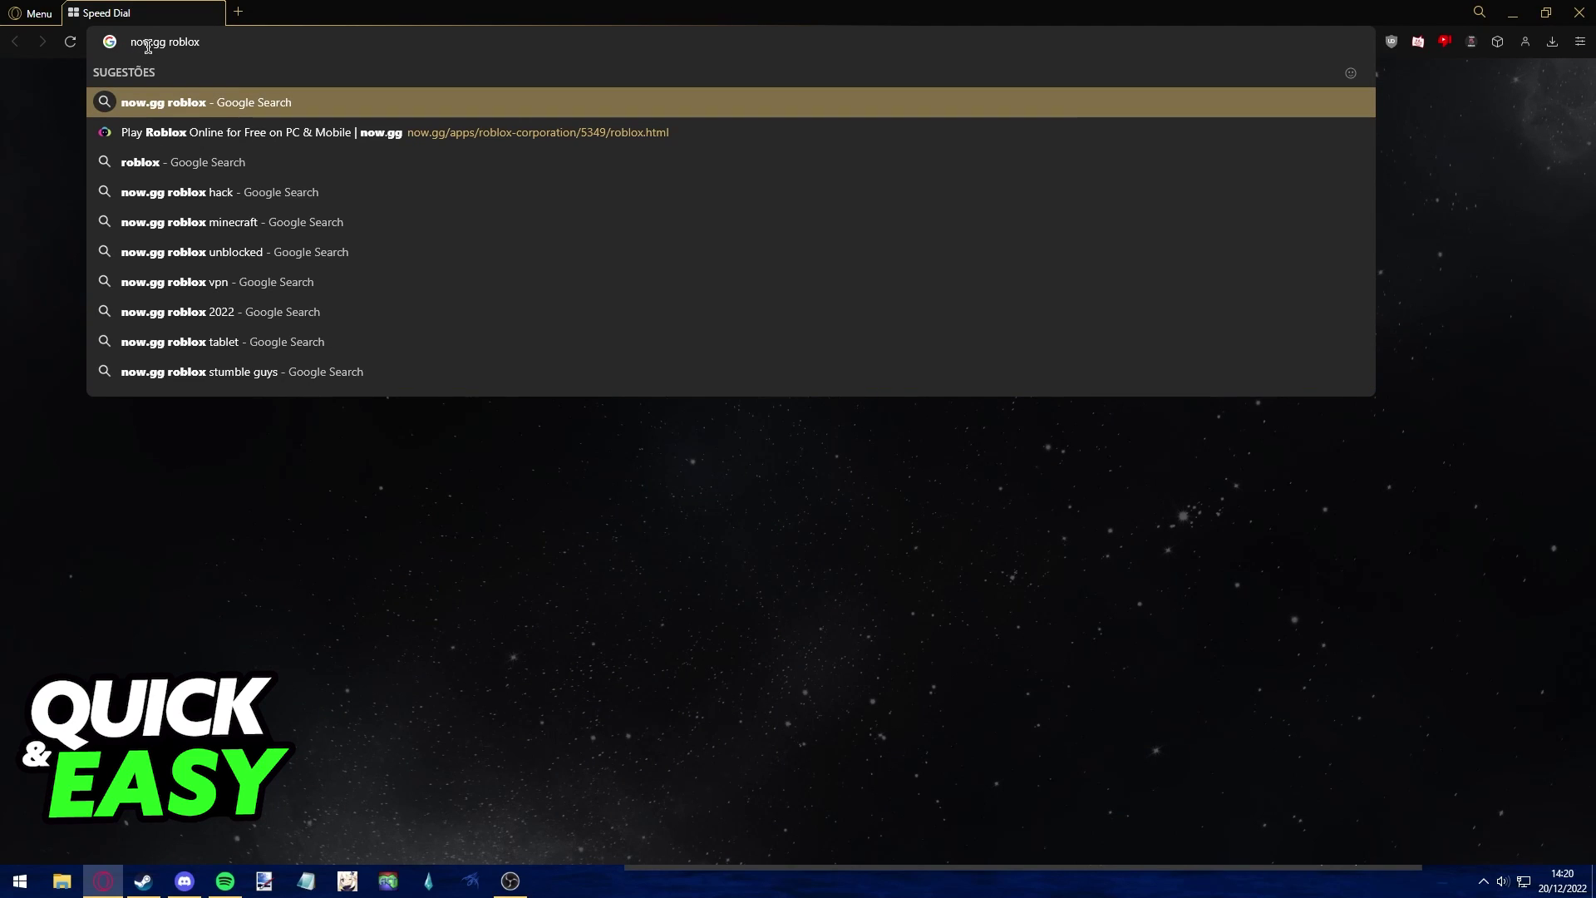
key(Return)
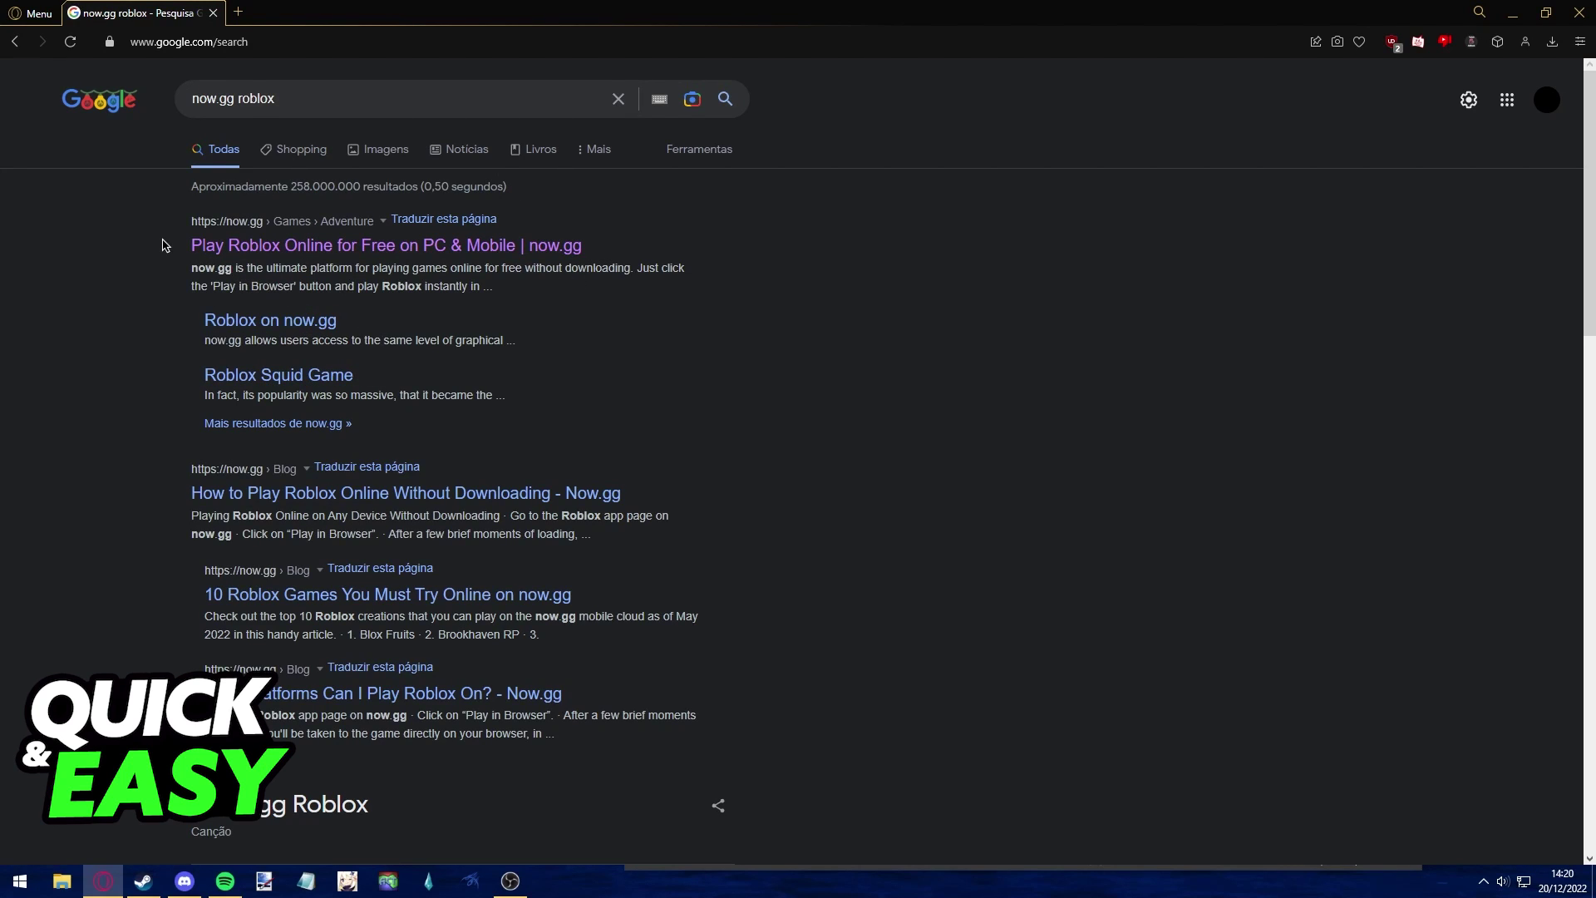
- Highlight the top now.gg Roblox result title on Google, then clear the selection
drag(191, 245, 599, 245)
click(141, 285)
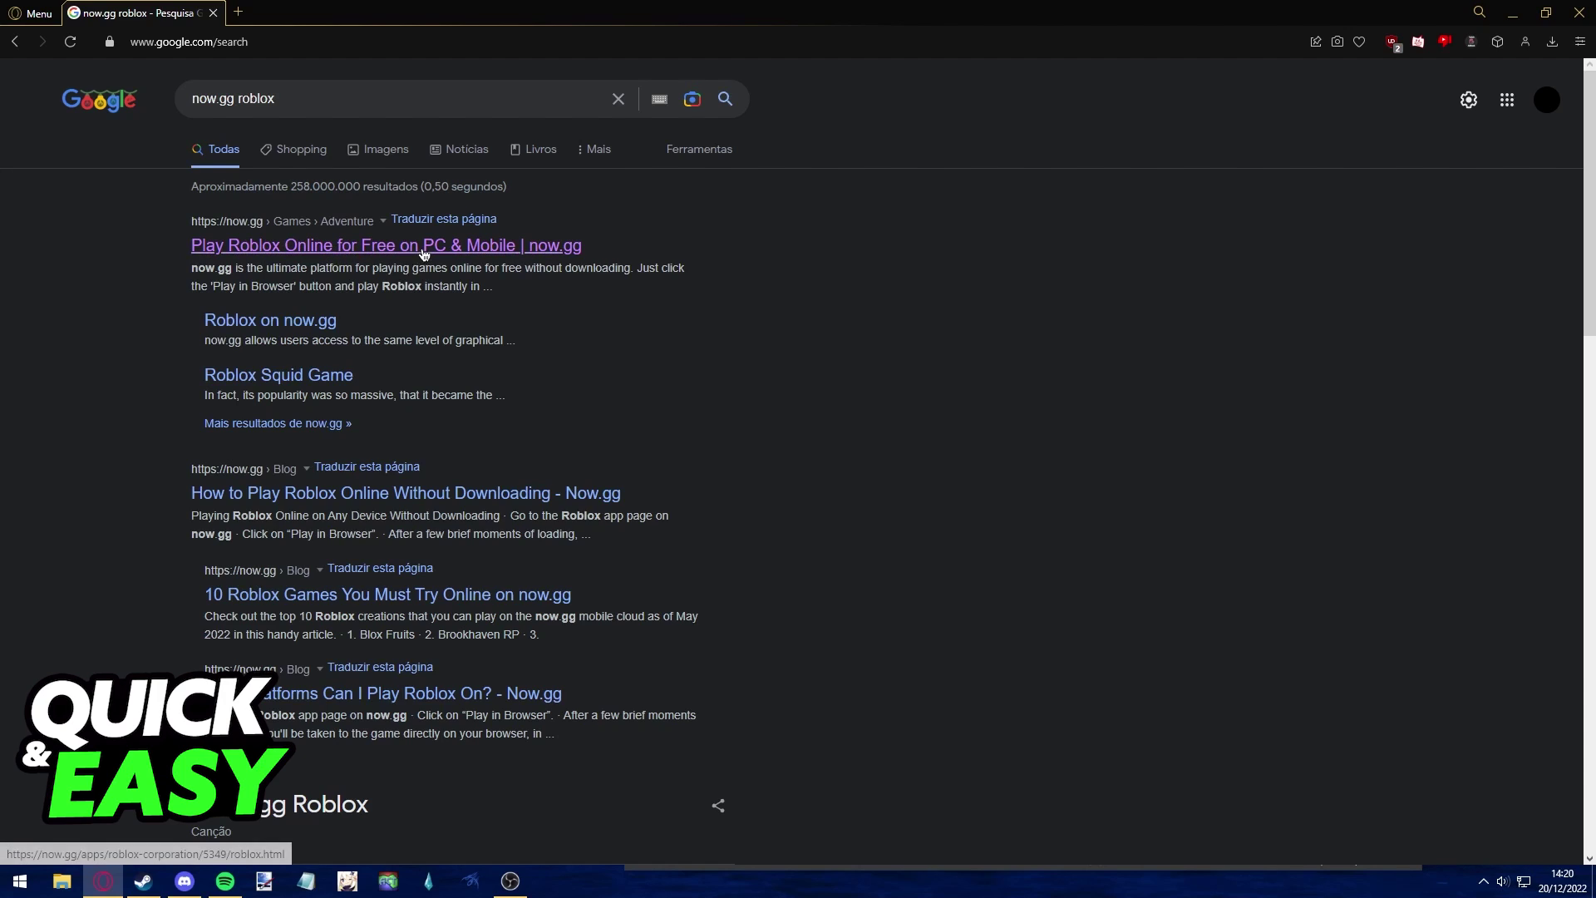
- Open the 'Play Roblox Online for Free on PC & Mobile | now.gg' result
click(573, 247)
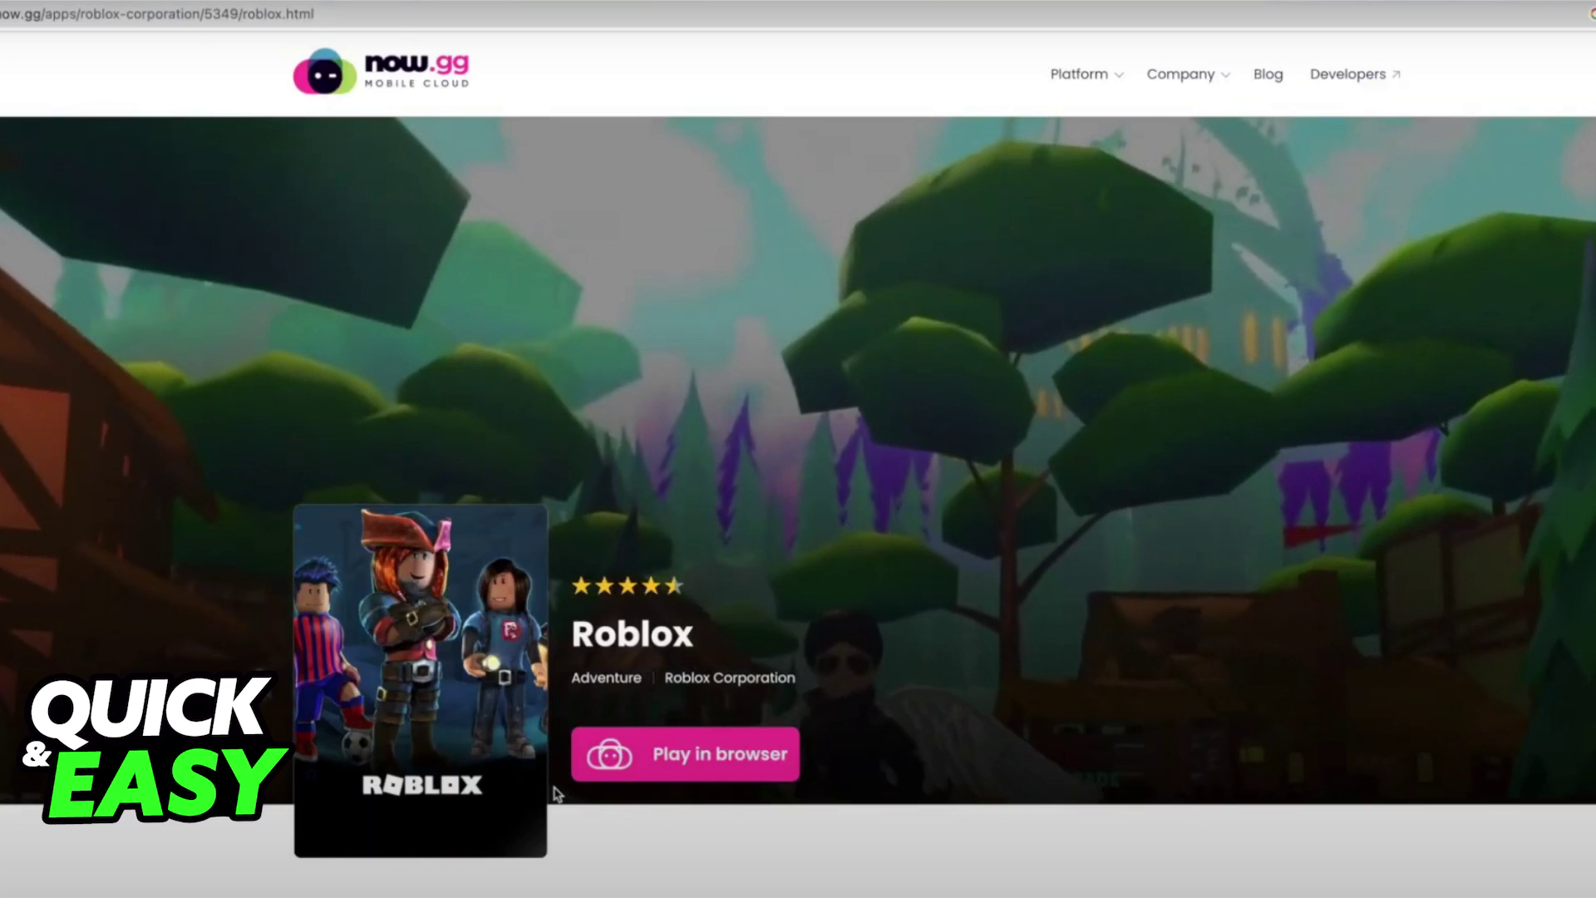